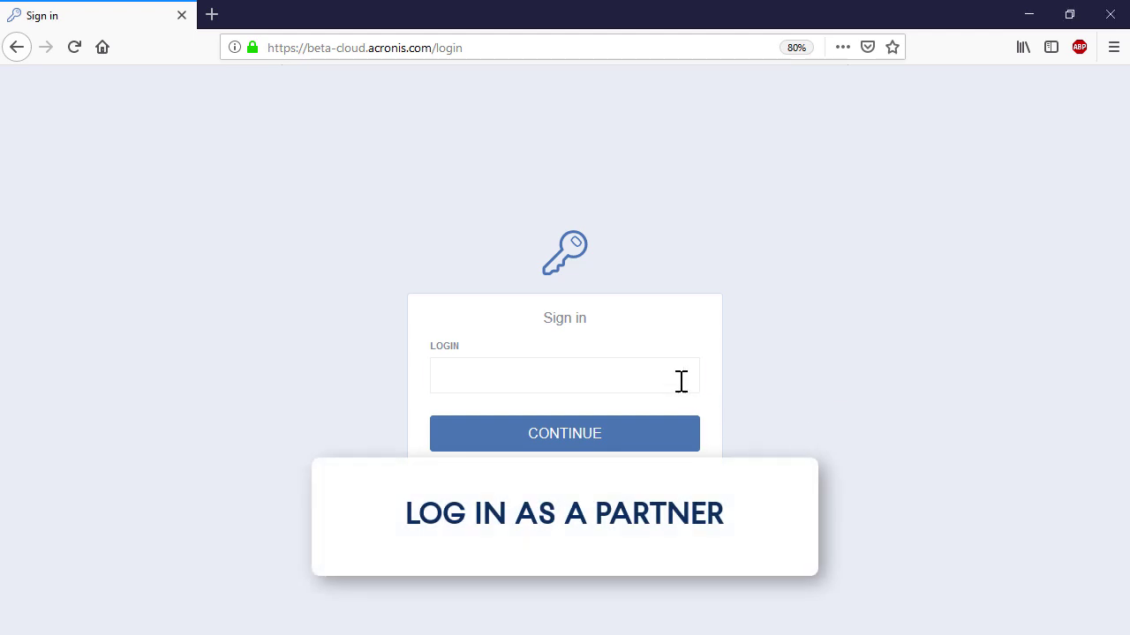
# Sign in to Acronis Backup Cloud with the partner account e-mail and password
pyautogui.click(681, 381)
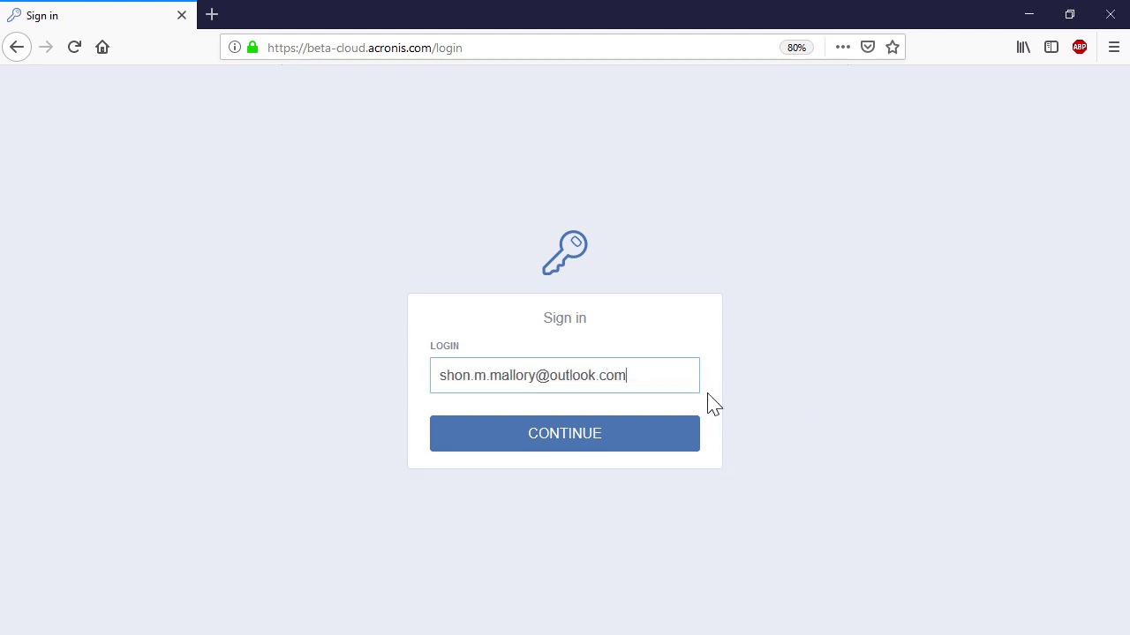
pyautogui.click(643, 444)
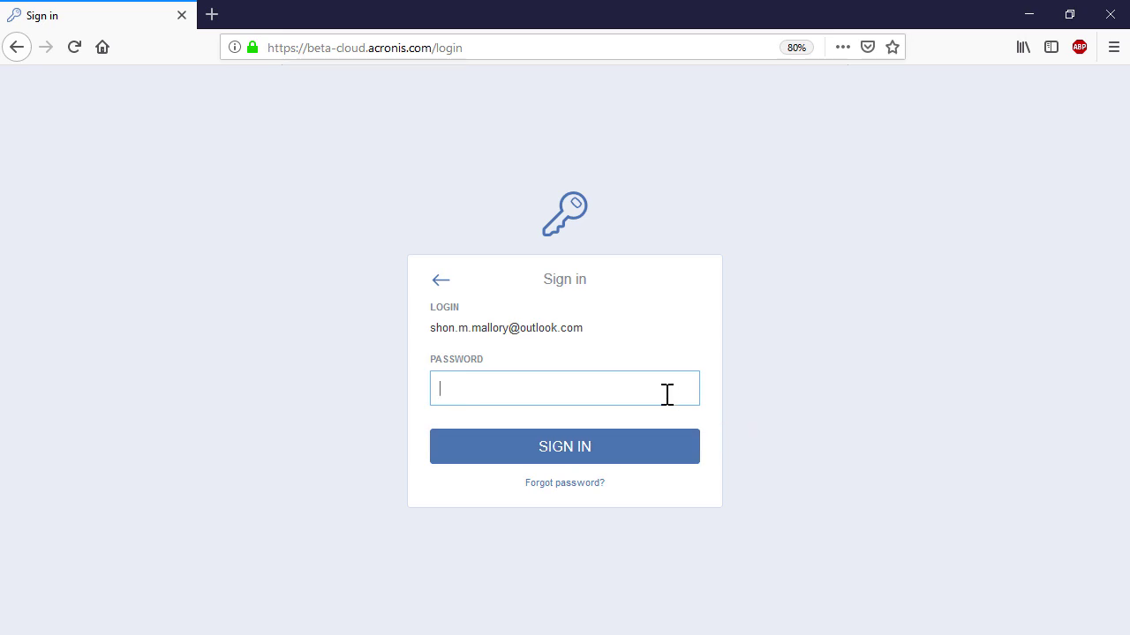
pyautogui.write('••••••••••••')
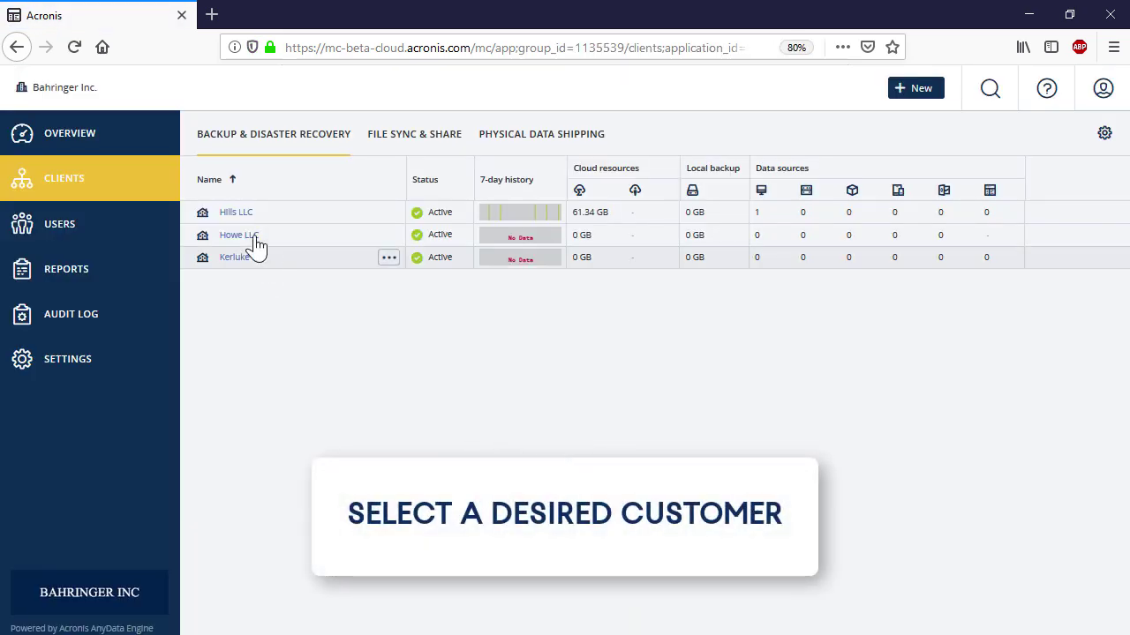
# Open Hills LLC's backup management console and list its machine's backups for recovery
pyautogui.click(244, 216)
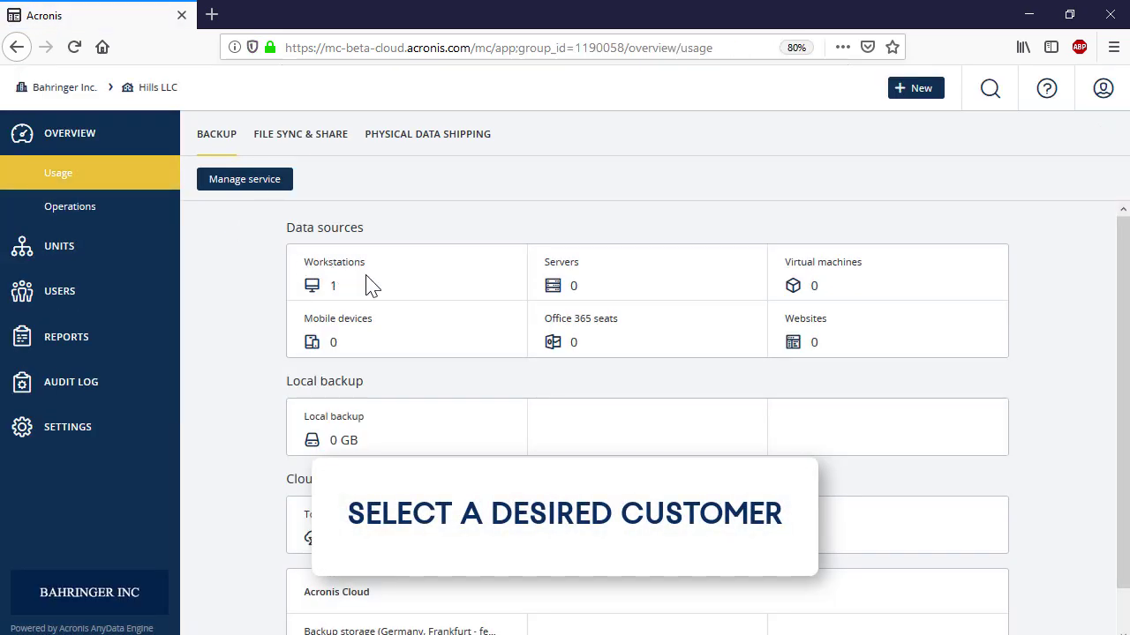
pyautogui.click(271, 185)
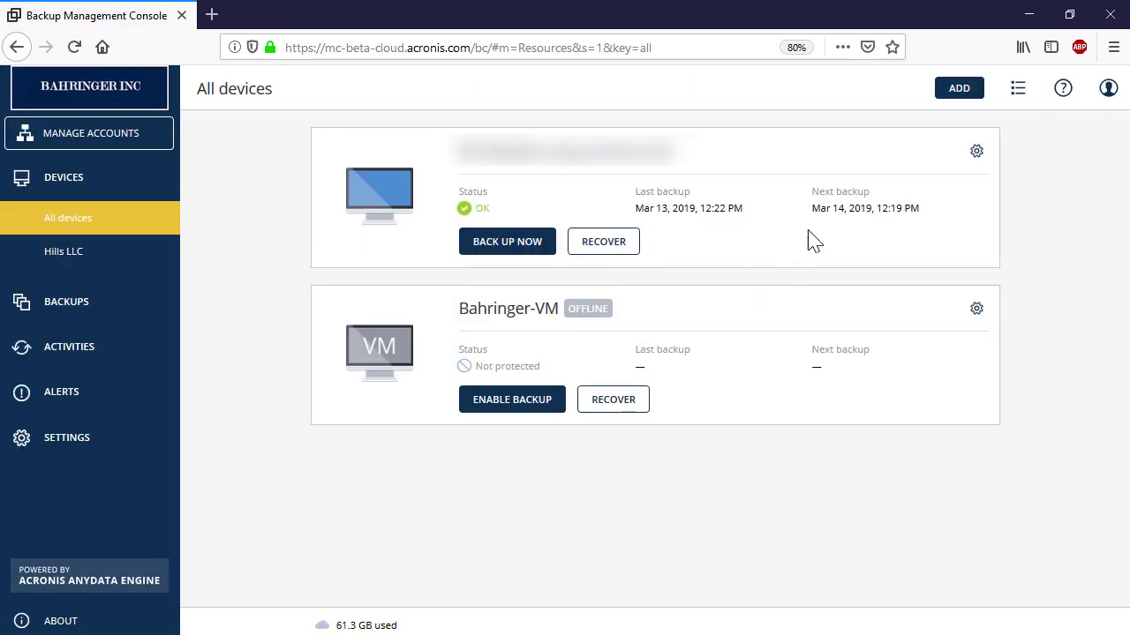
pyautogui.click(976, 152)
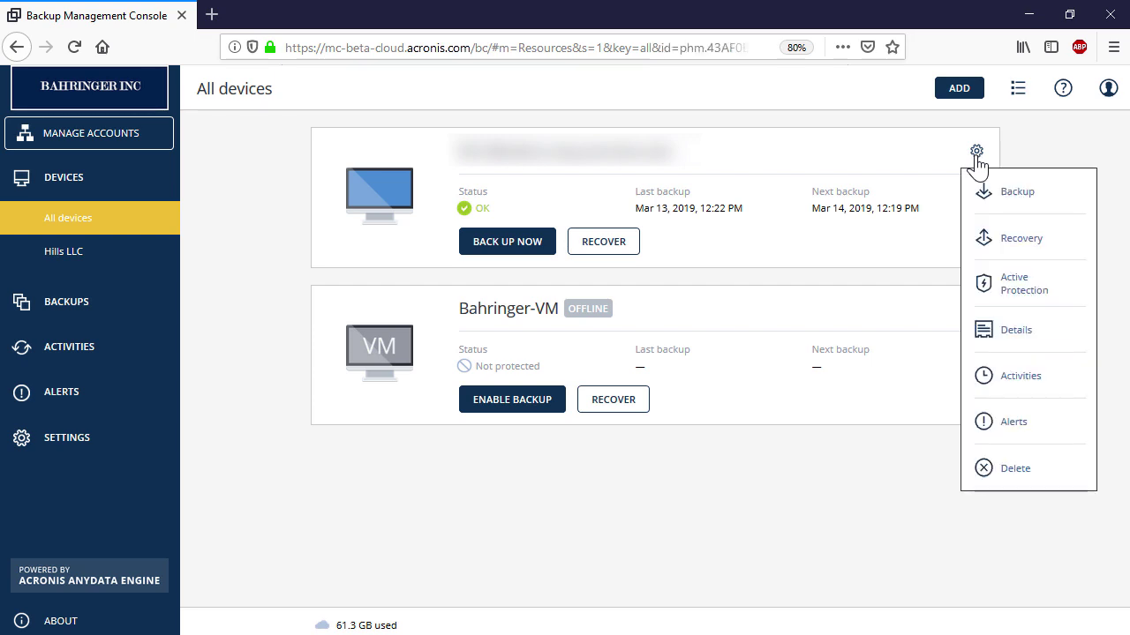
pyautogui.click(1015, 241)
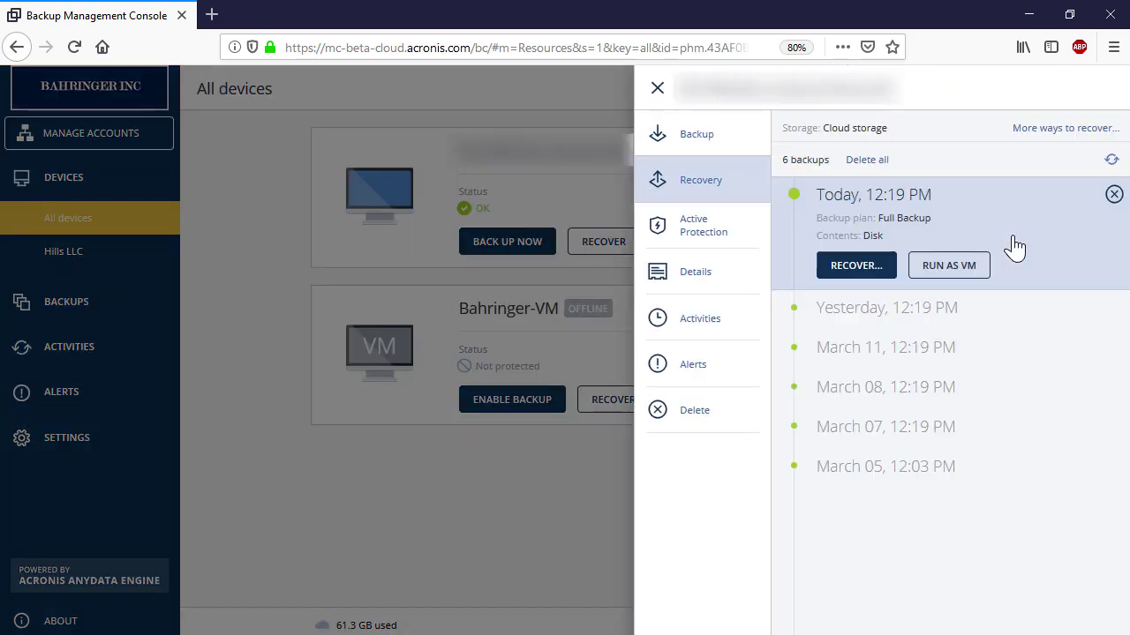
# Download the bootable media ISO from More ways to recover and save Boot_media.iso
pyautogui.click(1084, 128)
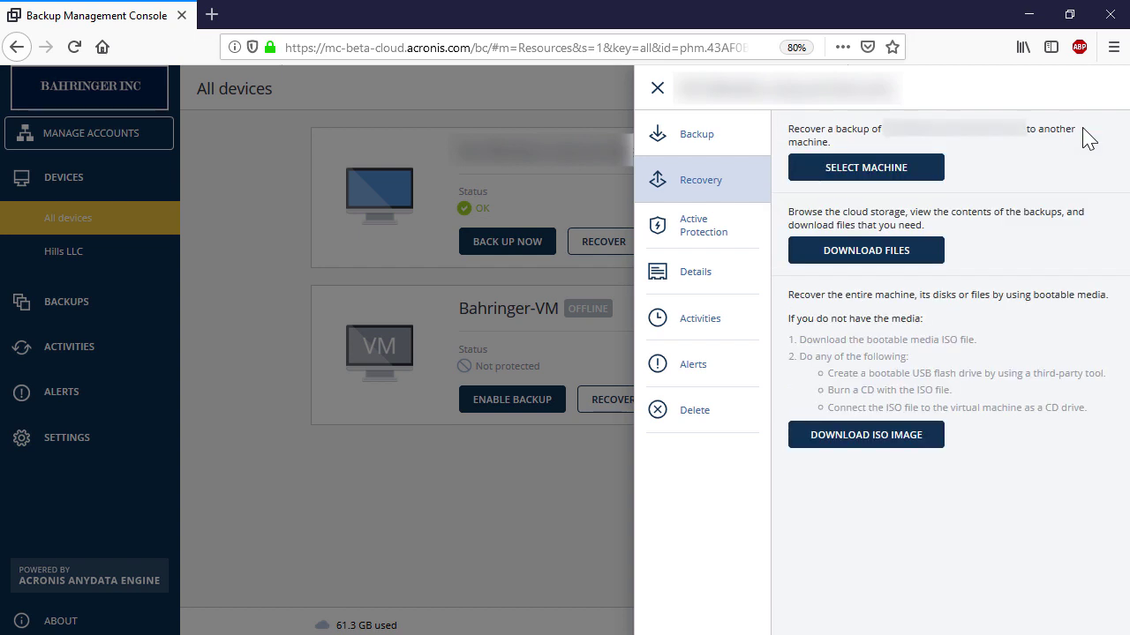
pyautogui.click(877, 444)
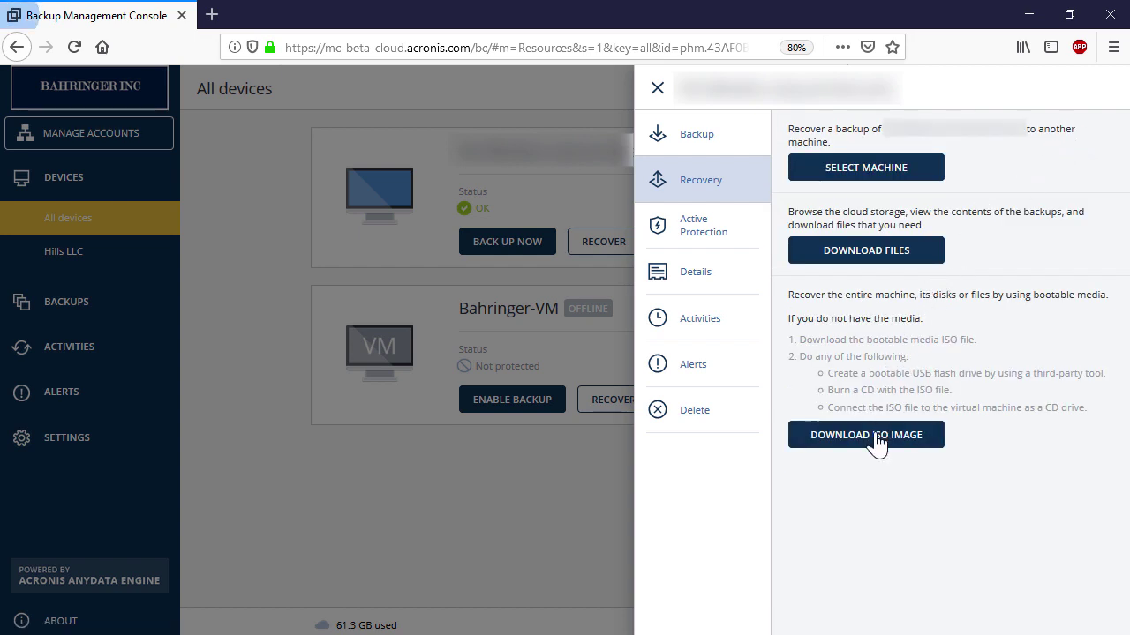
pyautogui.click(775, 485)
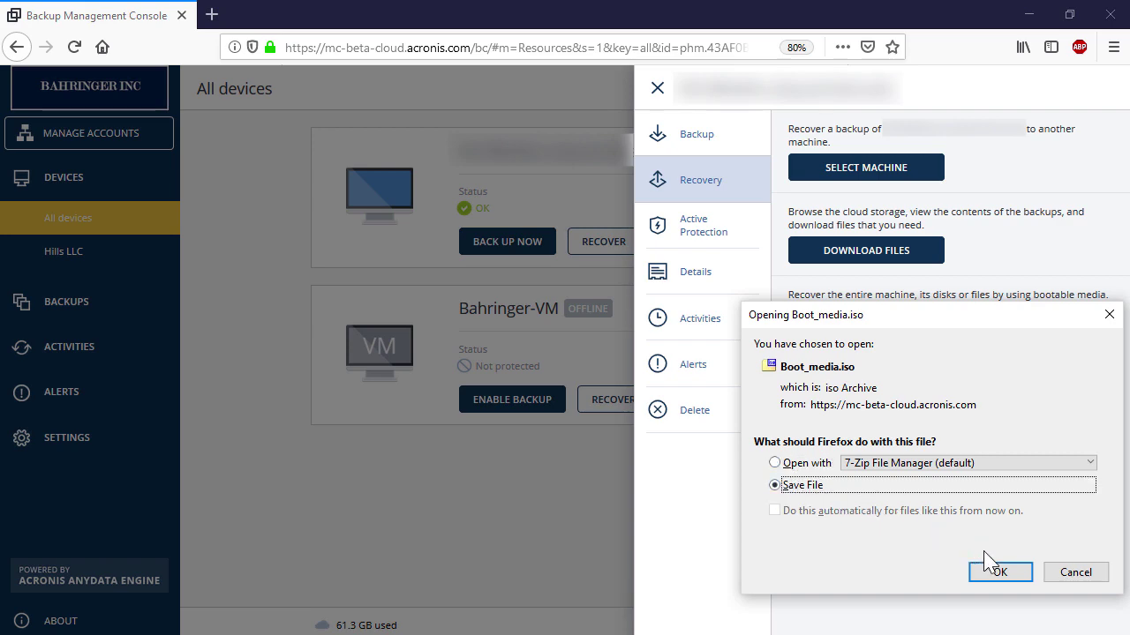
pyautogui.click(1002, 573)
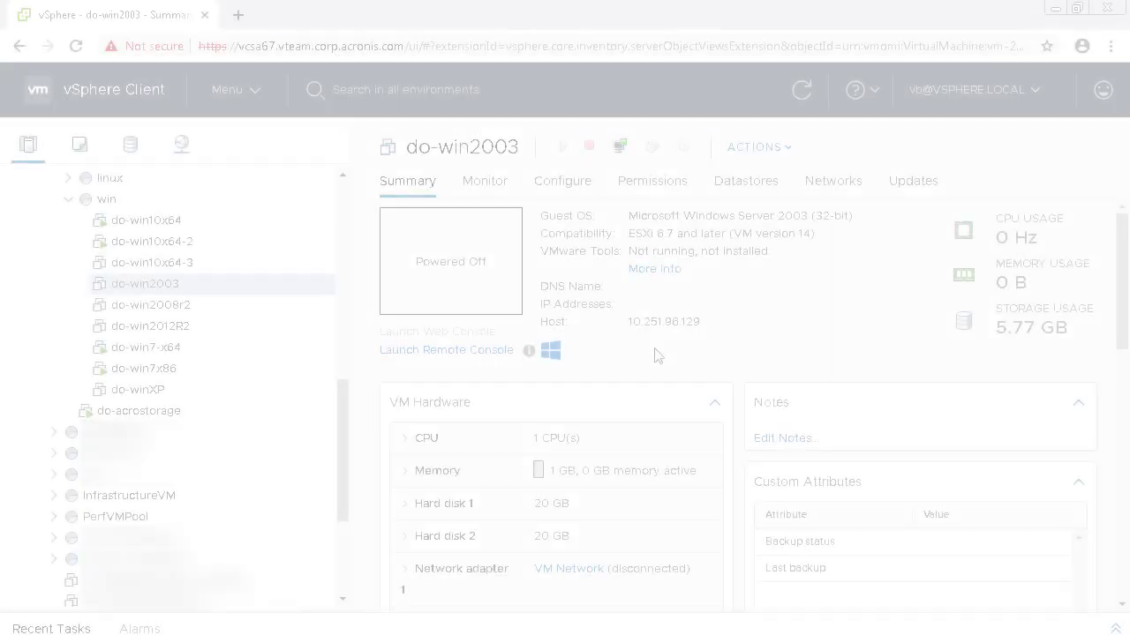
# Power on the do-win2003 VM and launch its web console to the Acronis Rescue Media screen
pyautogui.rightClick(316, 287)
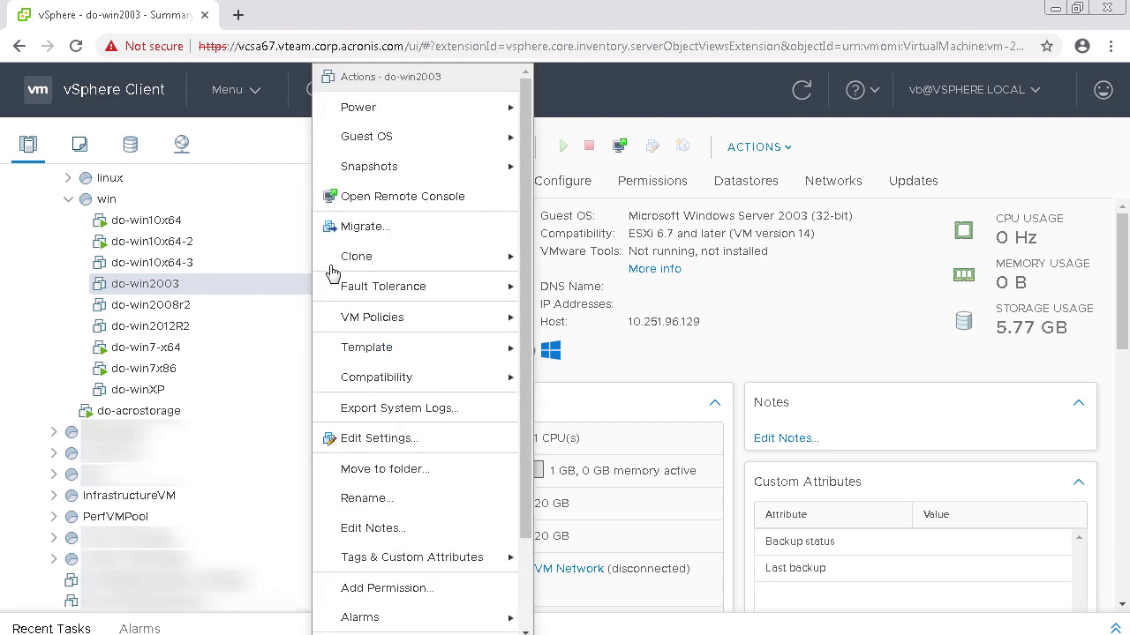
pyautogui.moveTo(404, 111)
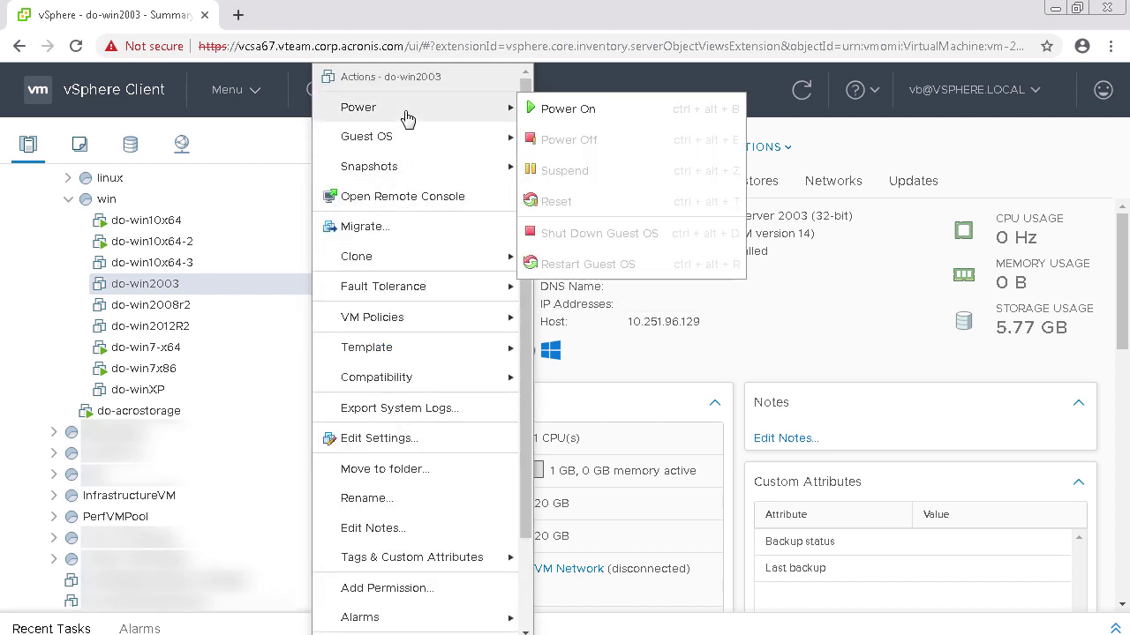
pyautogui.click(551, 111)
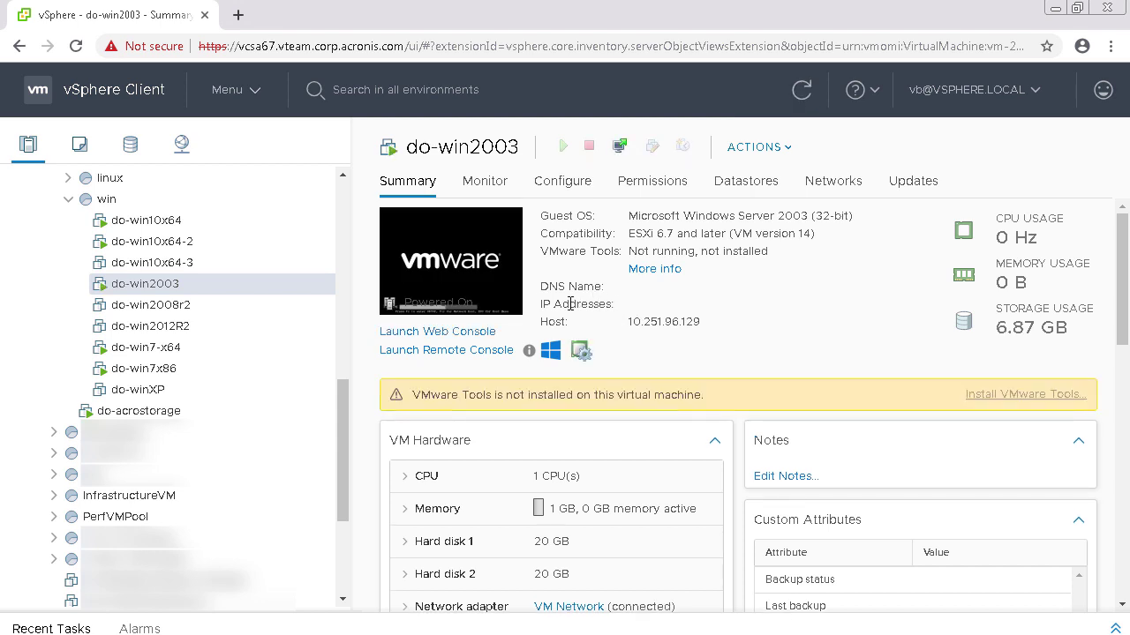
pyautogui.click(482, 339)
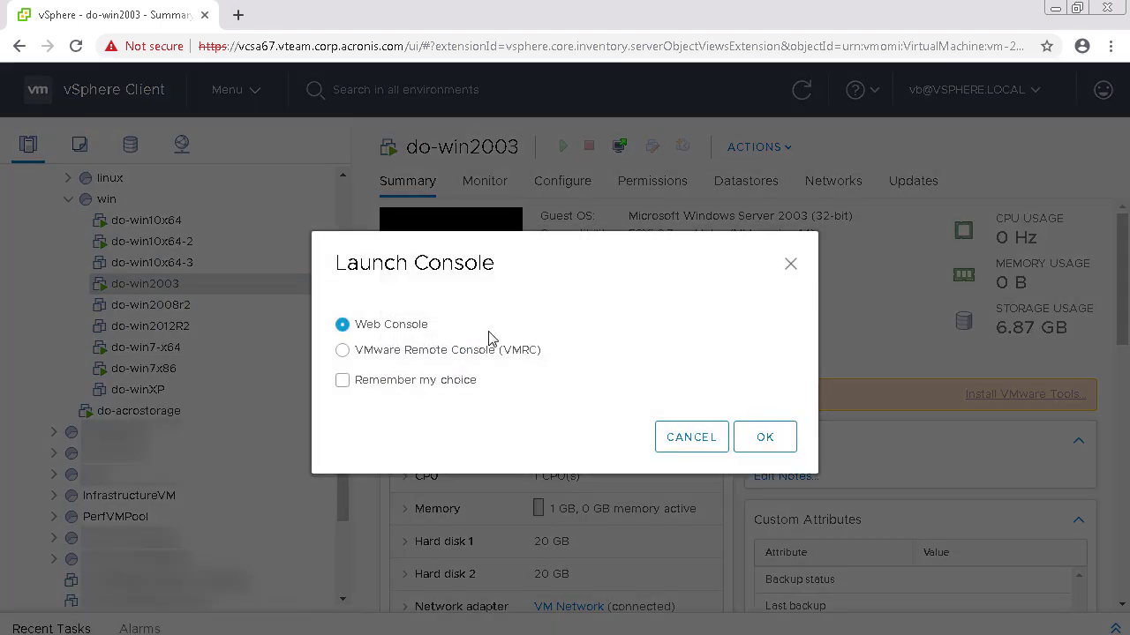
pyautogui.click(748, 435)
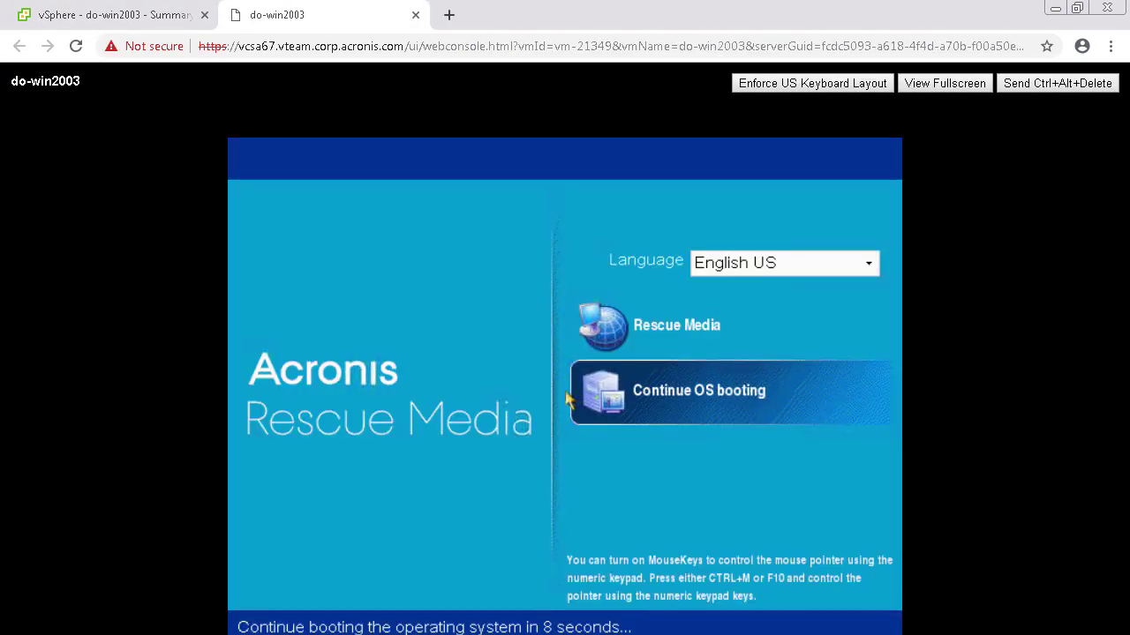
# Boot into the Acronis rescue media, manage this machine locally, and begin a recovery
pyautogui.click(567, 393)
pyautogui.press('Up')
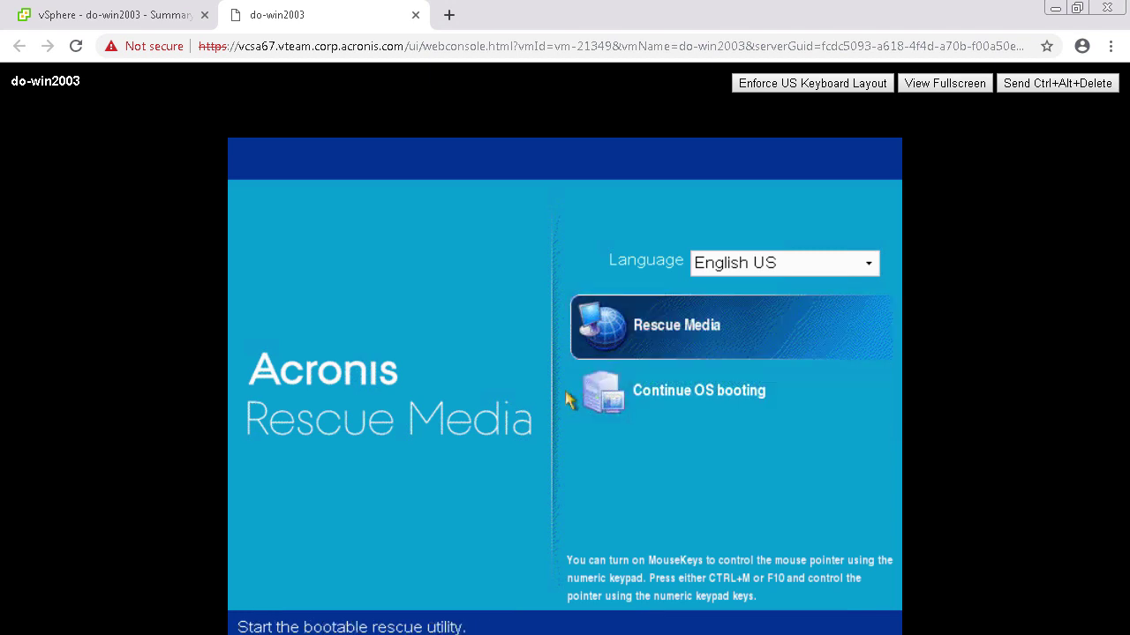
pyautogui.press('Return')
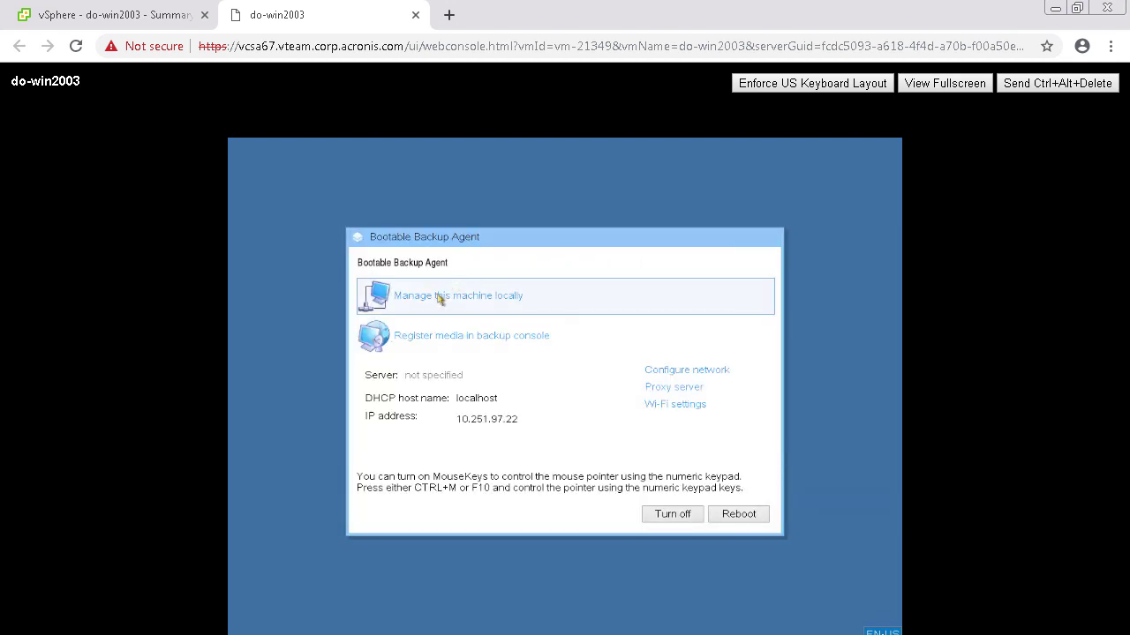
pyautogui.click(439, 300)
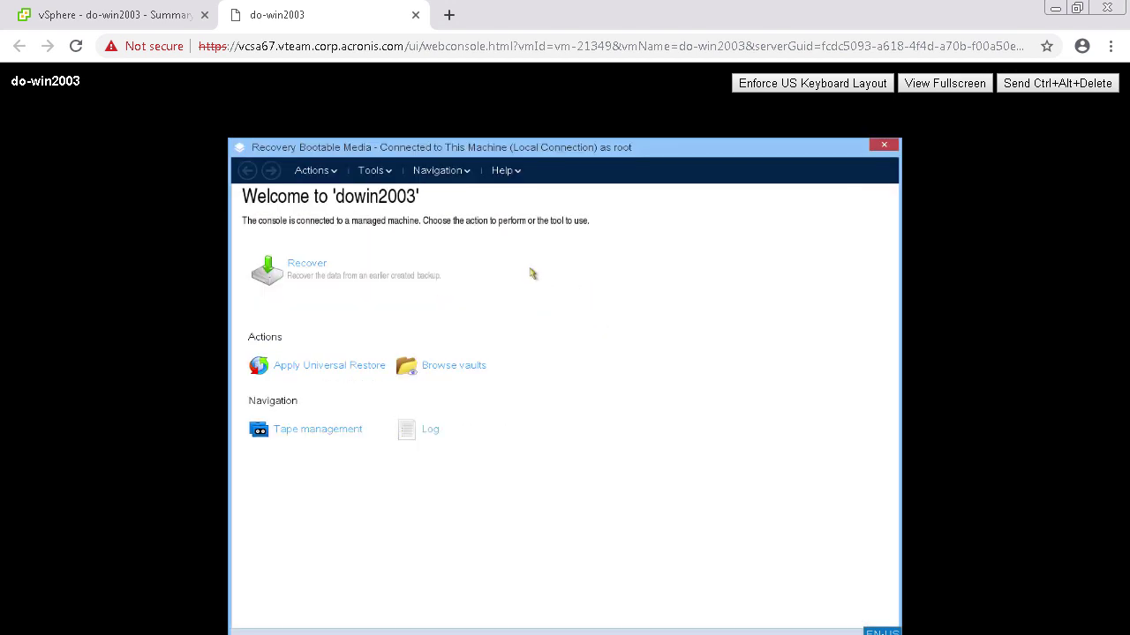
pyautogui.click(345, 258)
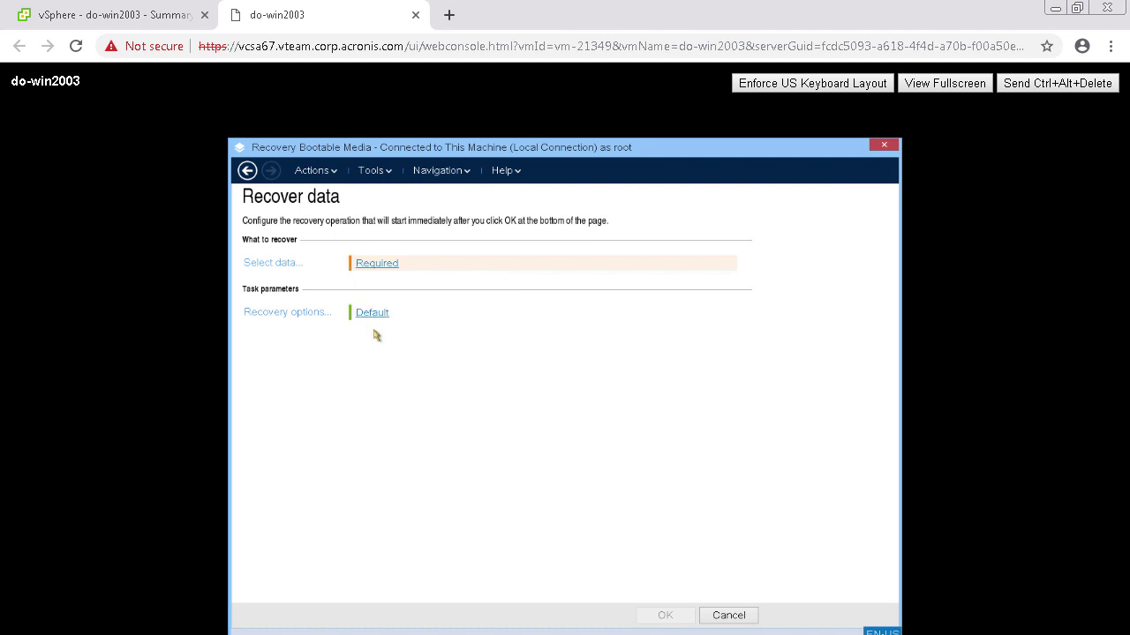
# Set the backup location to D:\backups\ under Local folders on New Volume (D:)
pyautogui.click(299, 265)
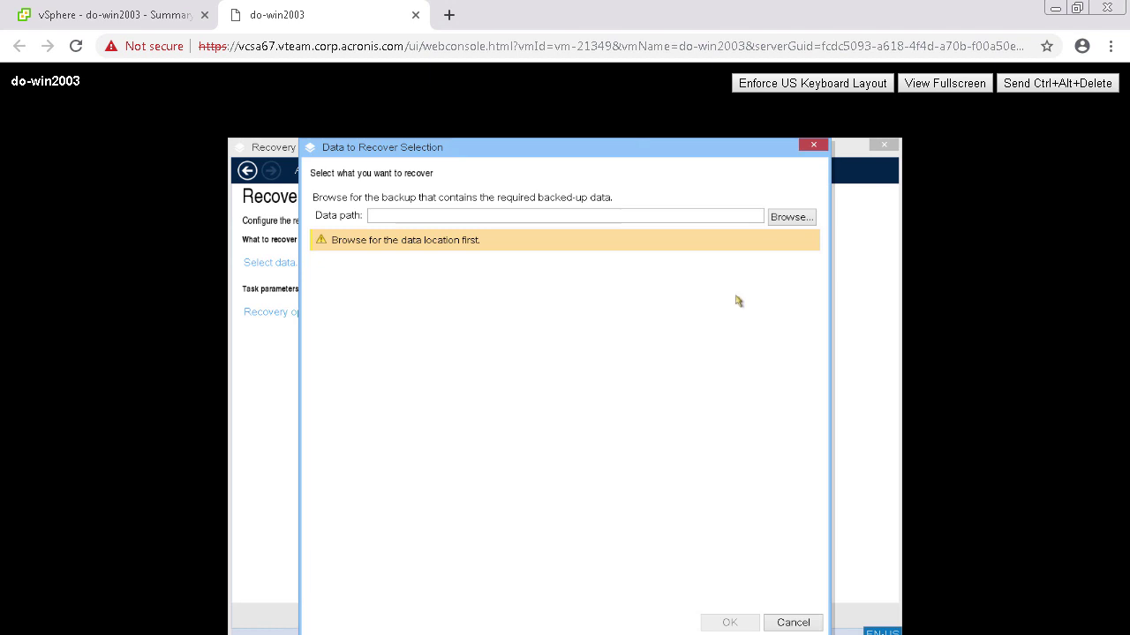
pyautogui.click(799, 224)
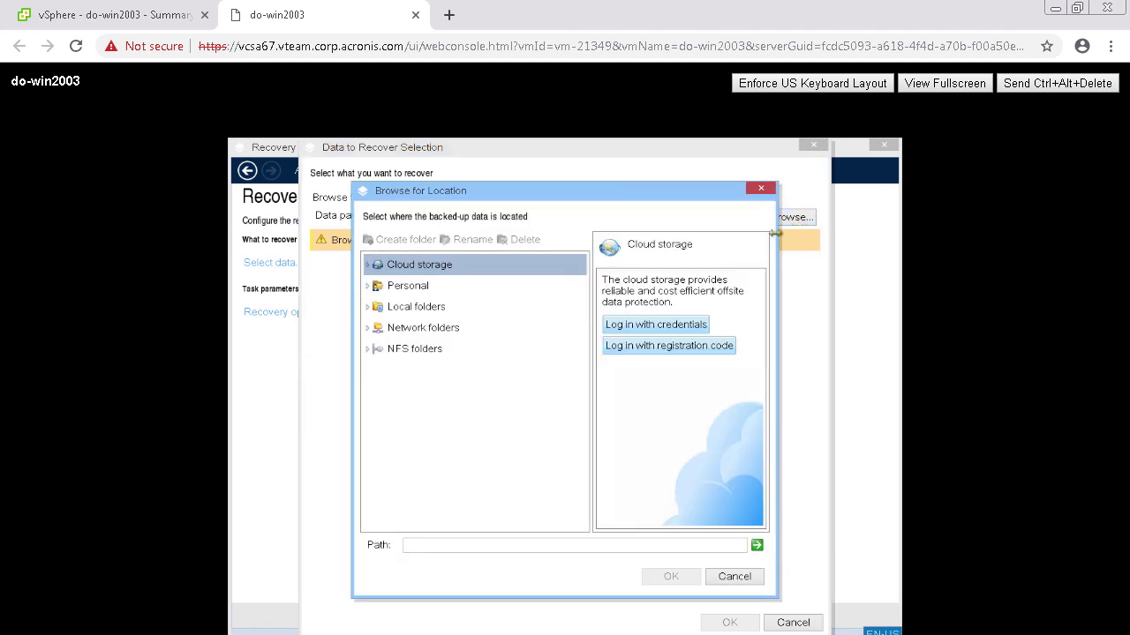
pyautogui.click(548, 305)
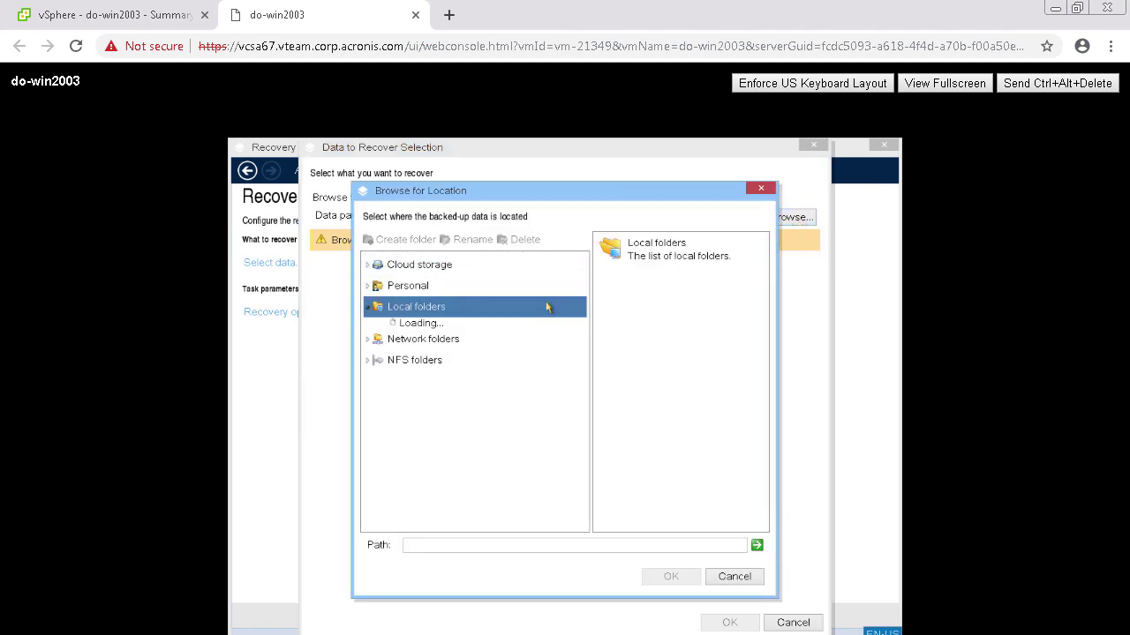
pyautogui.click(518, 349)
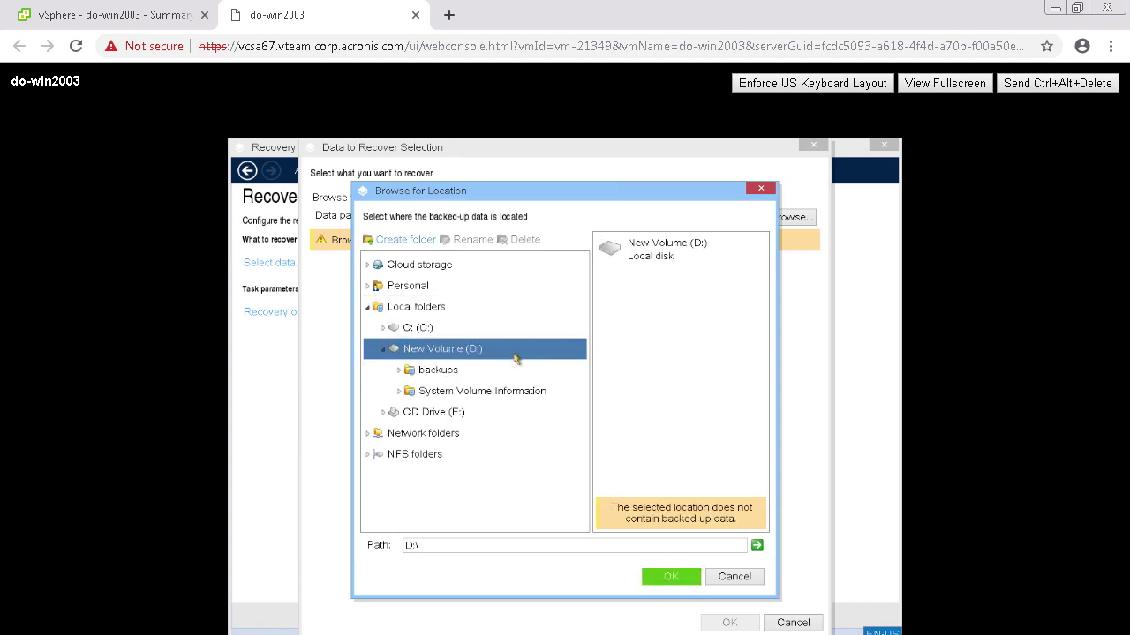
pyautogui.click(510, 372)
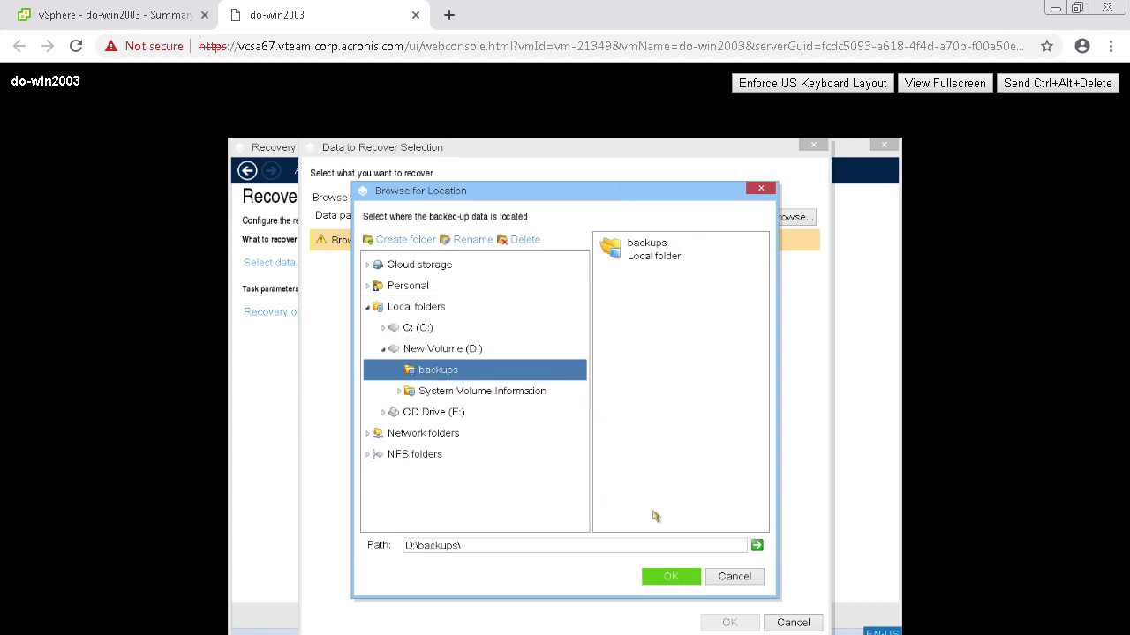
pyautogui.click(669, 579)
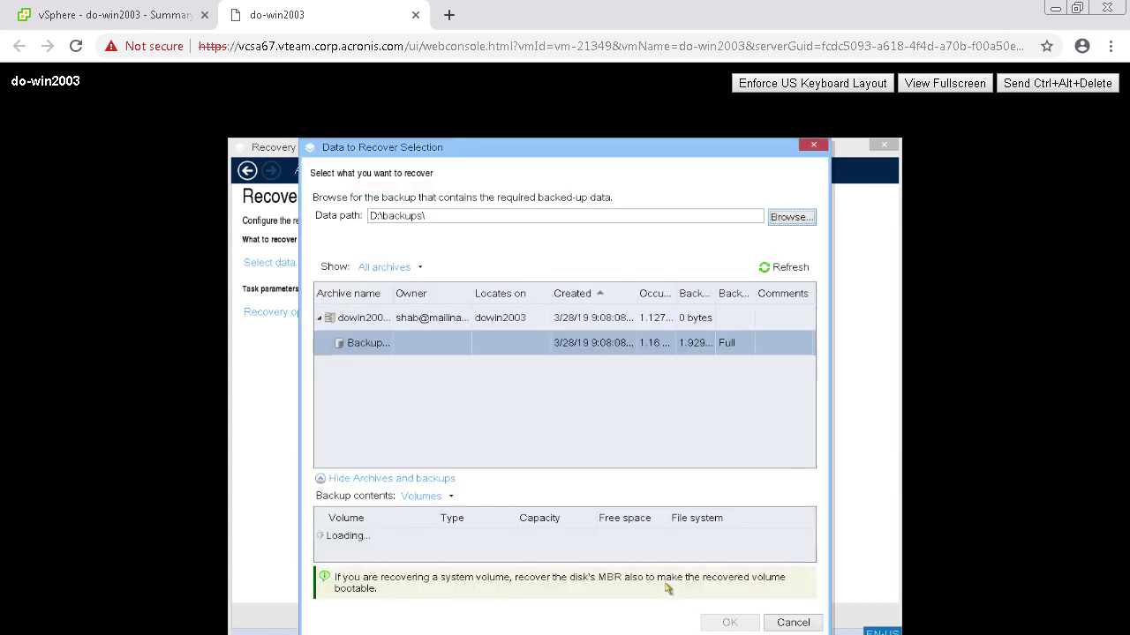
pyautogui.moveTo(393, 294); pyautogui.dragTo(614, 299)
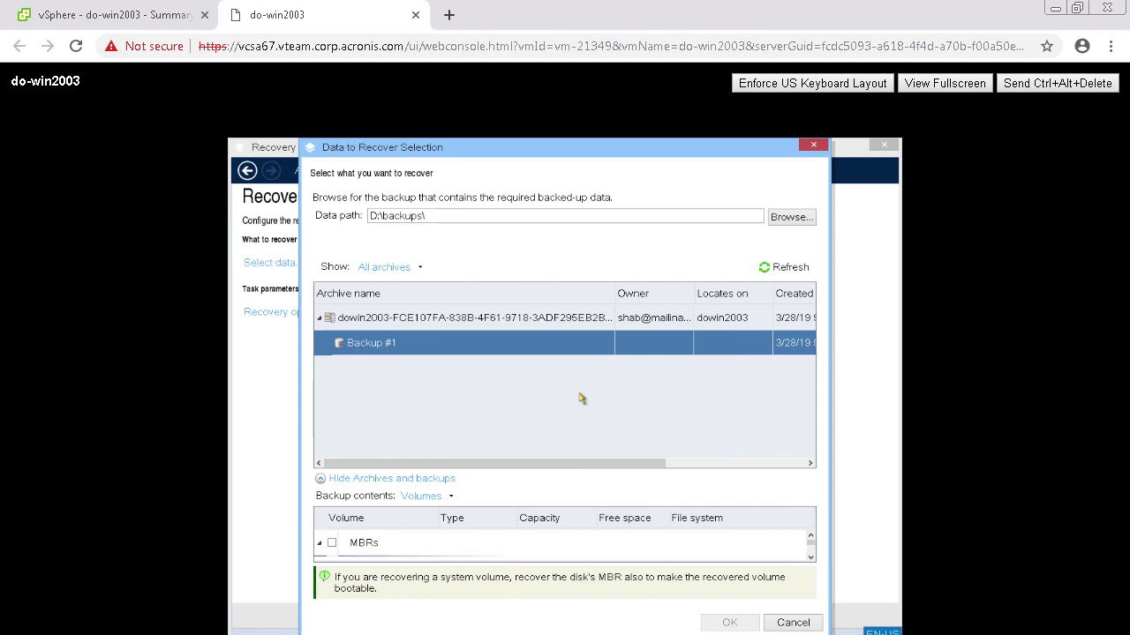
# Show backup contents as Disks and select Disk 1 (Basic, MBR, 20 GB) to recover
pyautogui.click(451, 497)
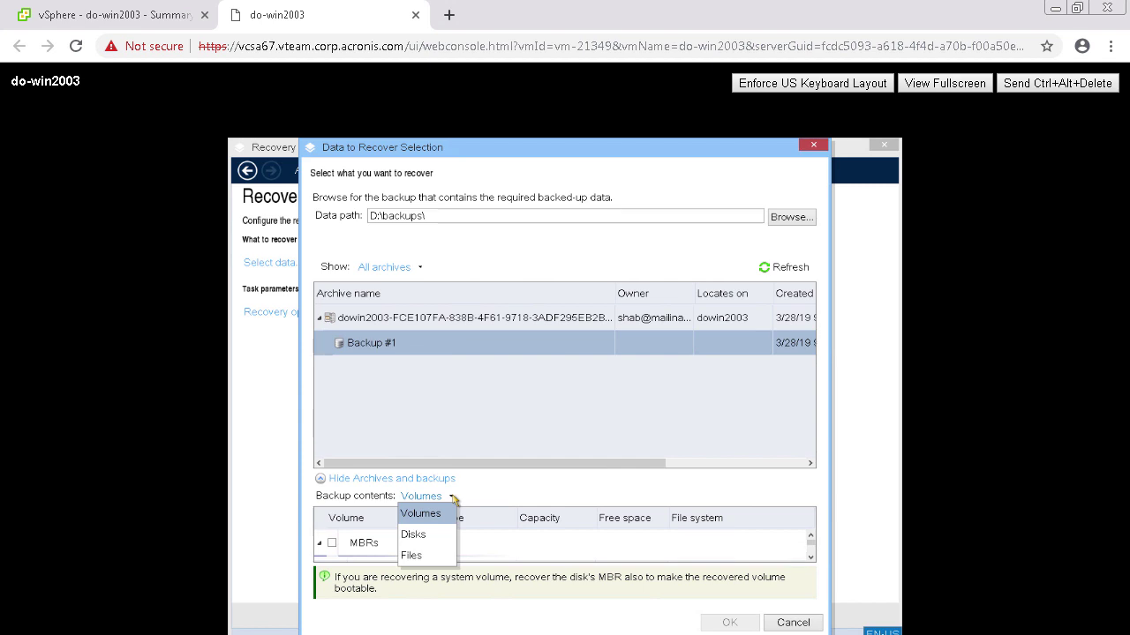
pyautogui.click(449, 535)
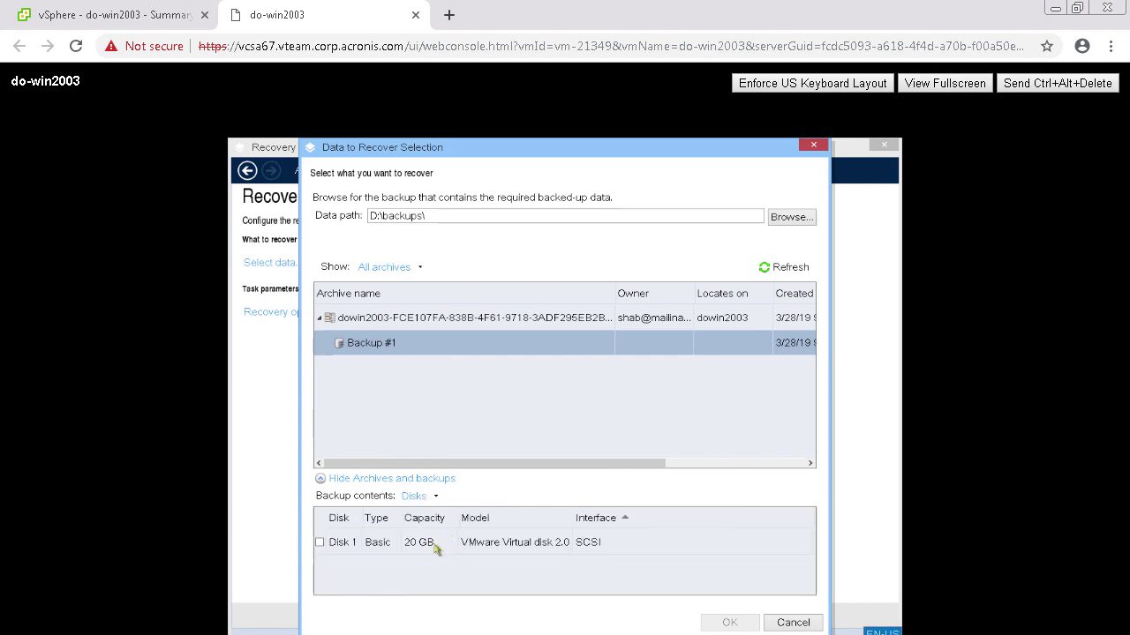
pyautogui.click(320, 541)
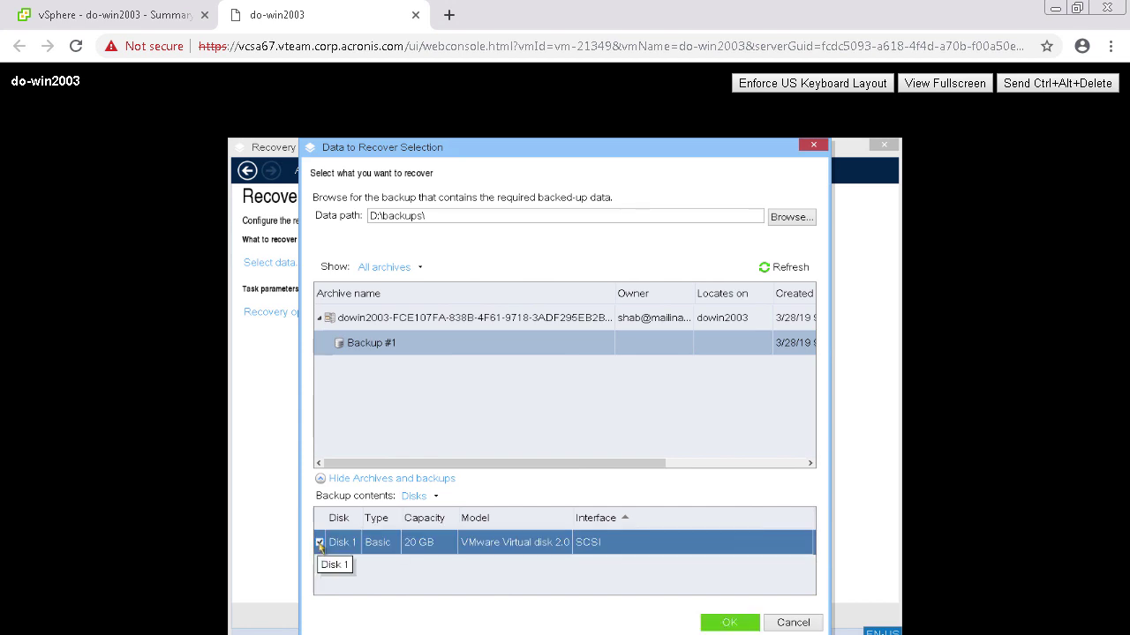
pyautogui.click(726, 622)
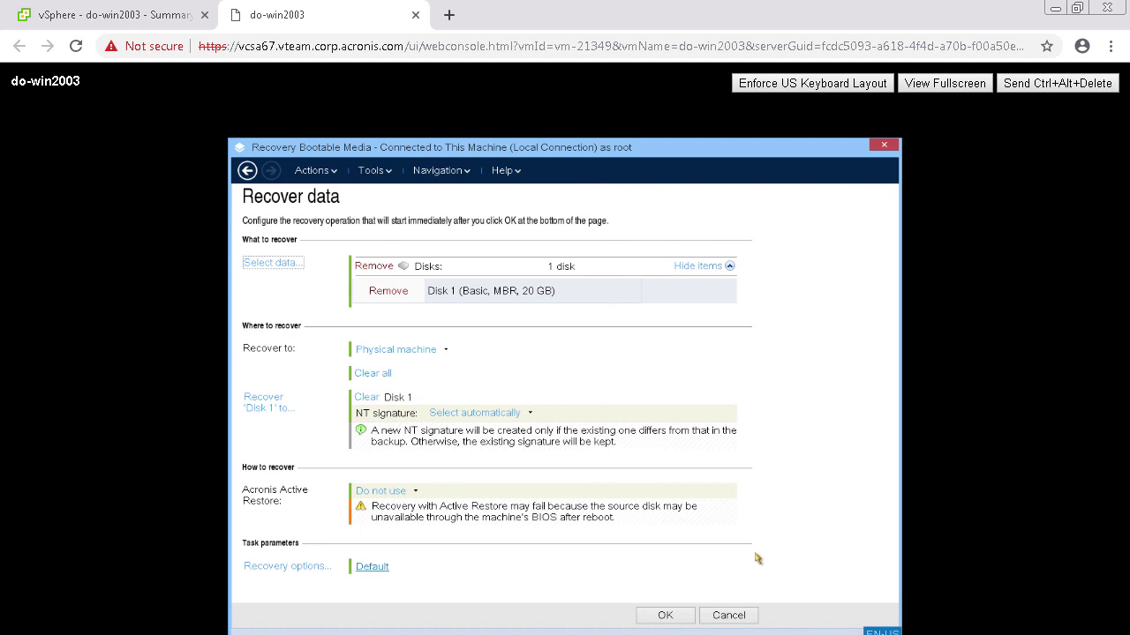
# Run the MyRecover_1 disk recovery, check its progress, and close the details after it succeeds
pyautogui.click(667, 615)
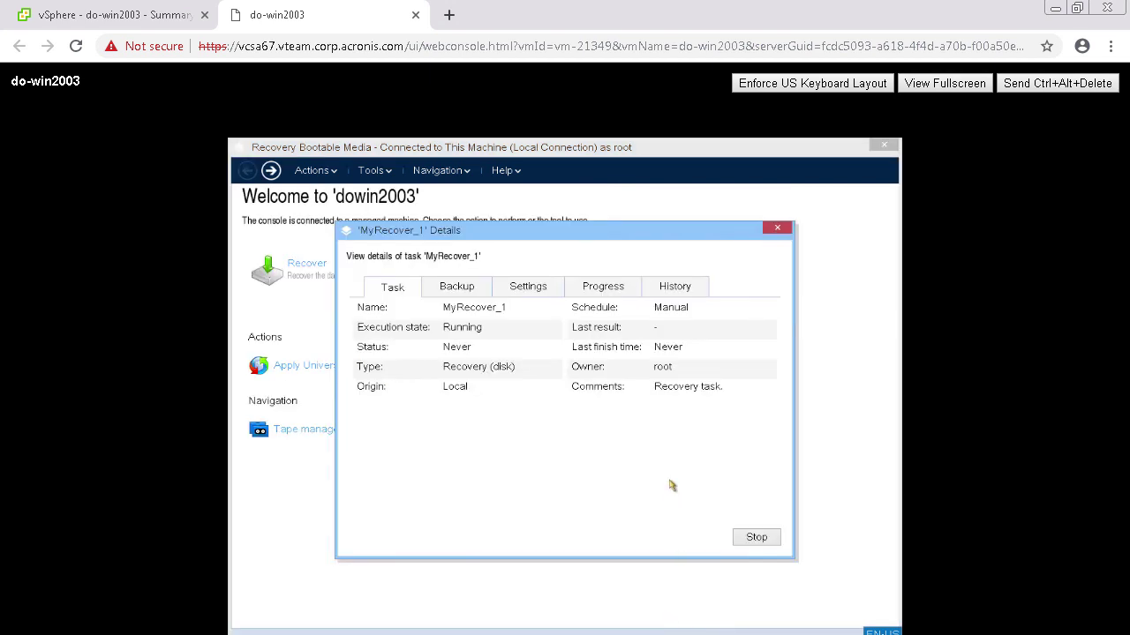
pyautogui.click(615, 302)
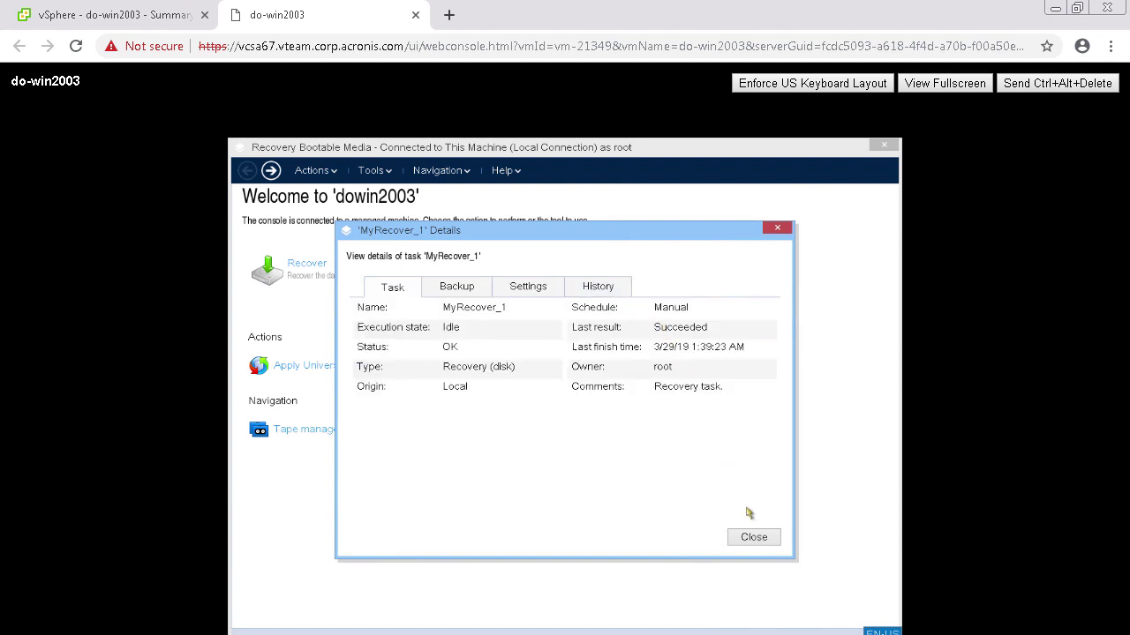
pyautogui.click(753, 538)
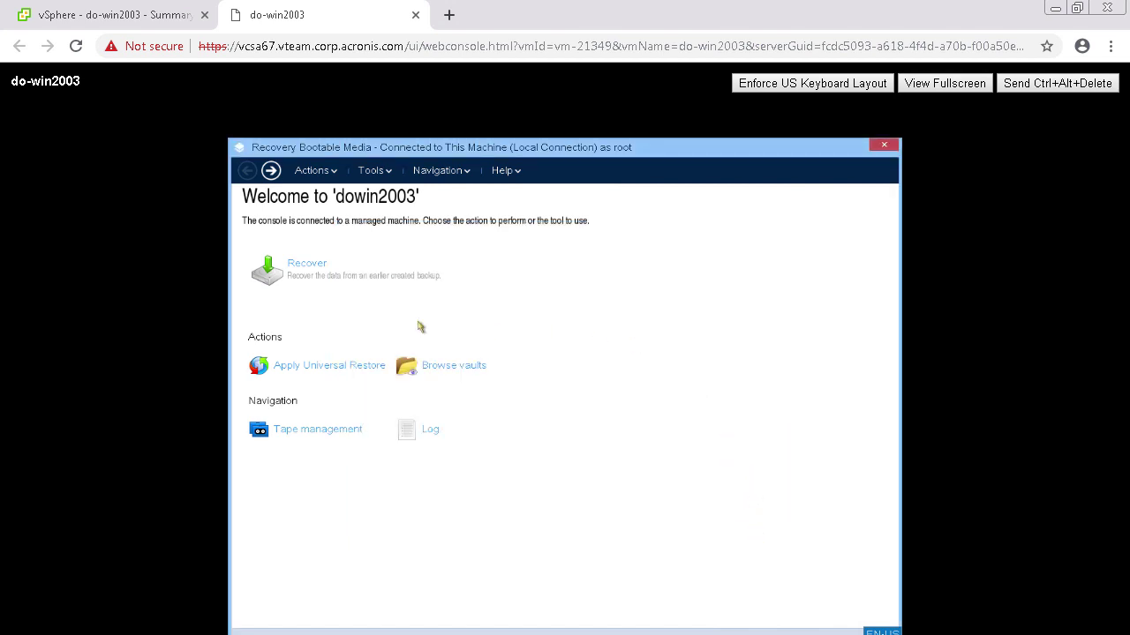
# Start Apply Universal Restore and open the folder picker to add a driver search location
pyautogui.click(315, 363)
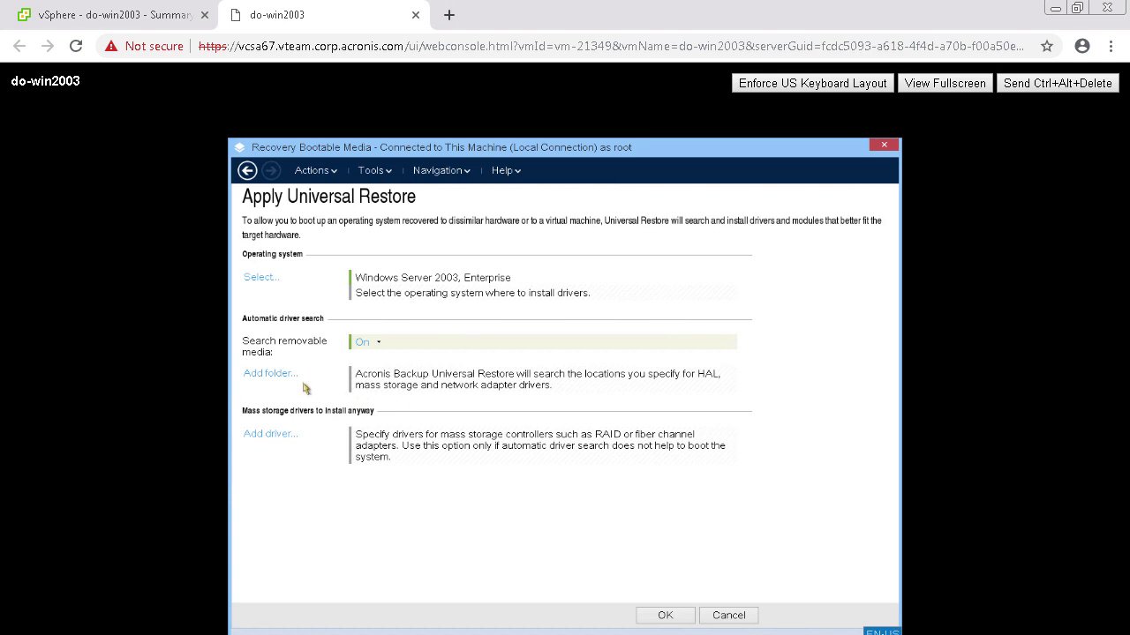
pyautogui.click(267, 375)
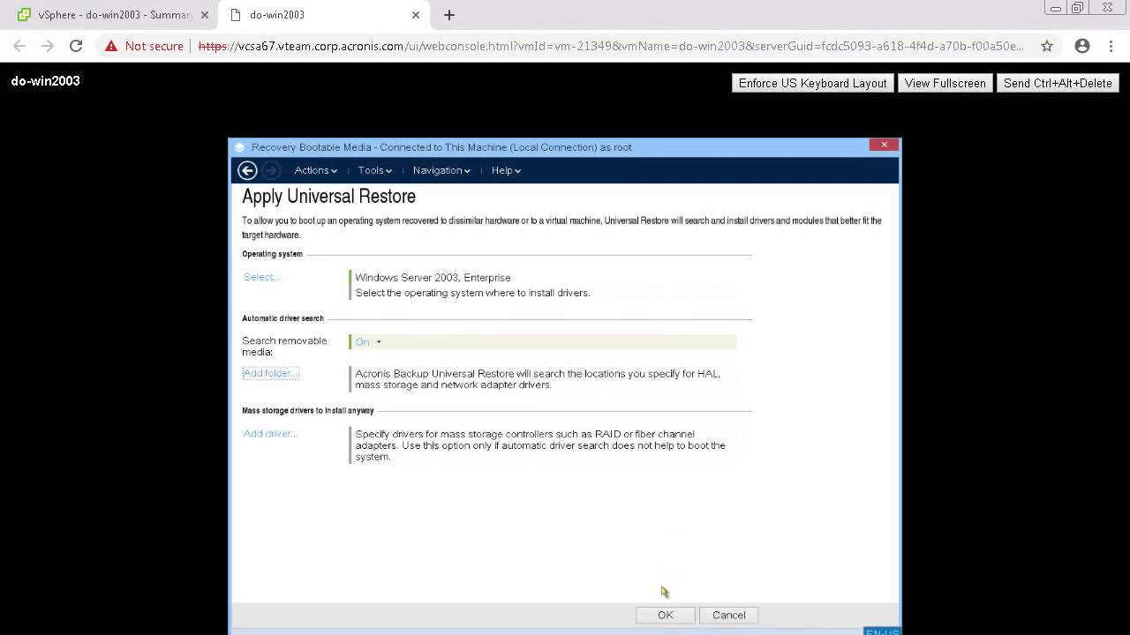
pyautogui.click(664, 615)
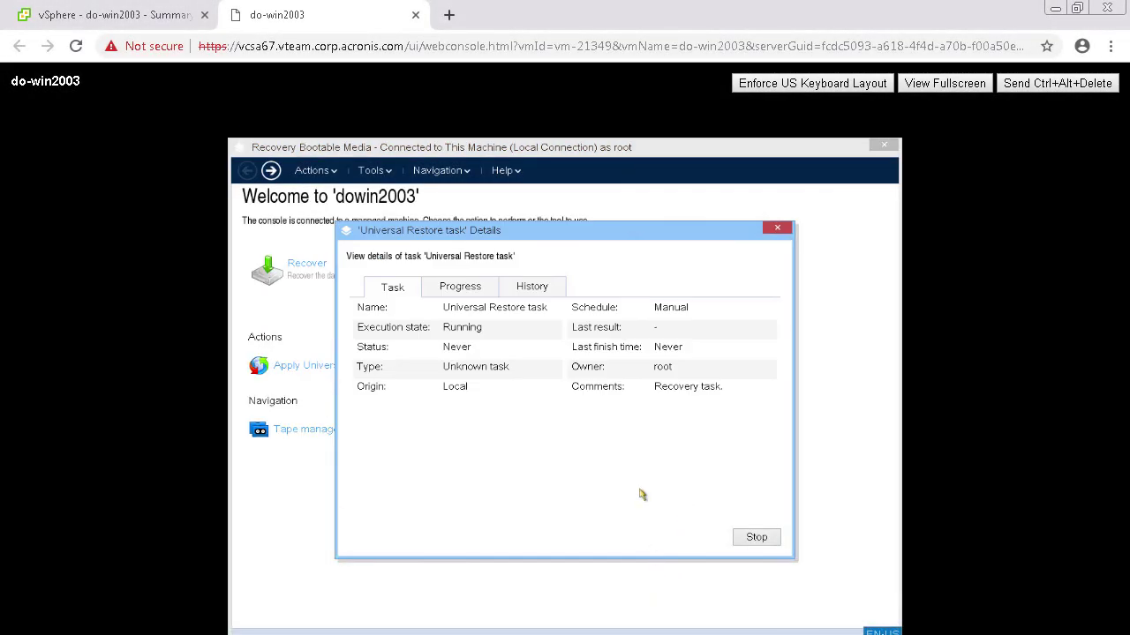